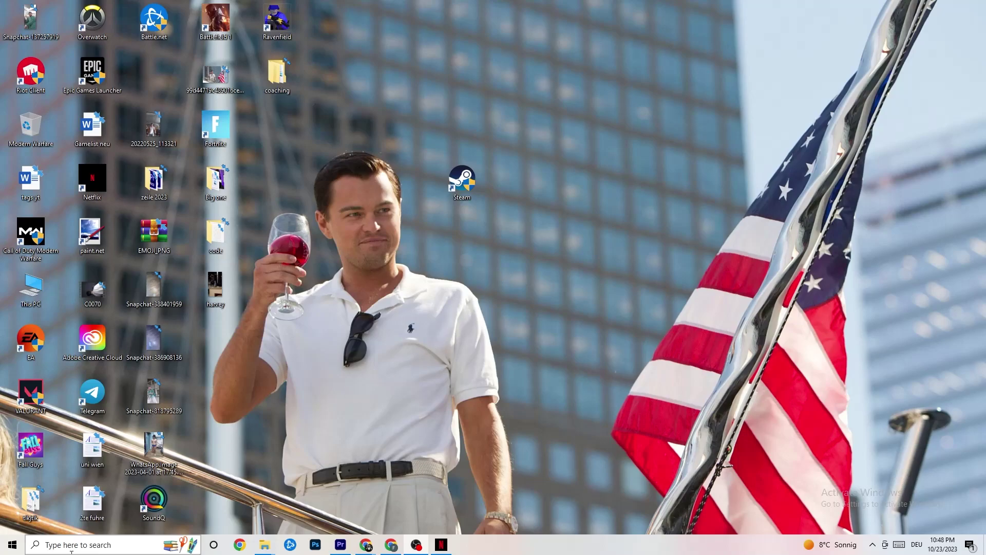
# Check the Windows Update status and the Troubleshoot page in the Windows settings, leaving the settings window minimized
pyautogui.click(10, 546)
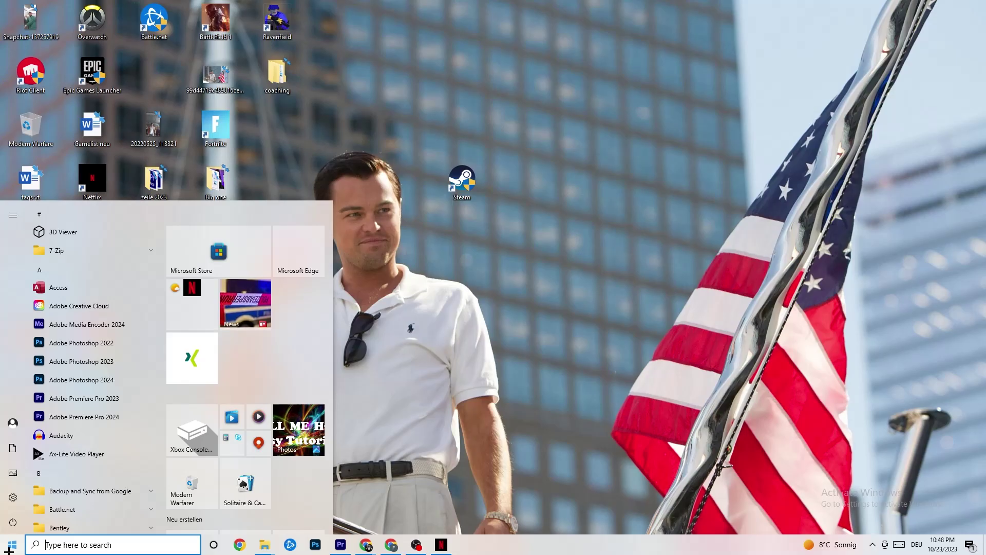
pyautogui.click(13, 496)
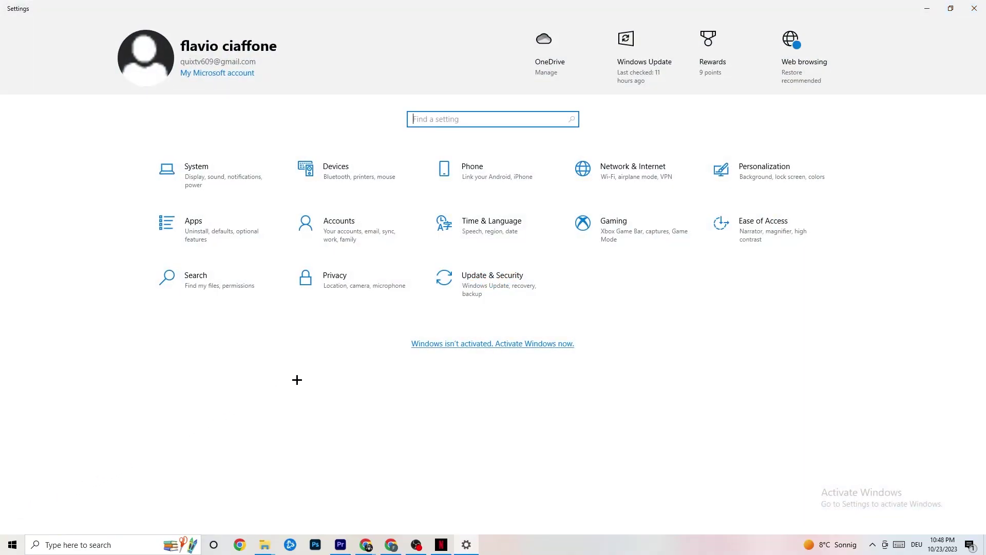
pyautogui.click(476, 296)
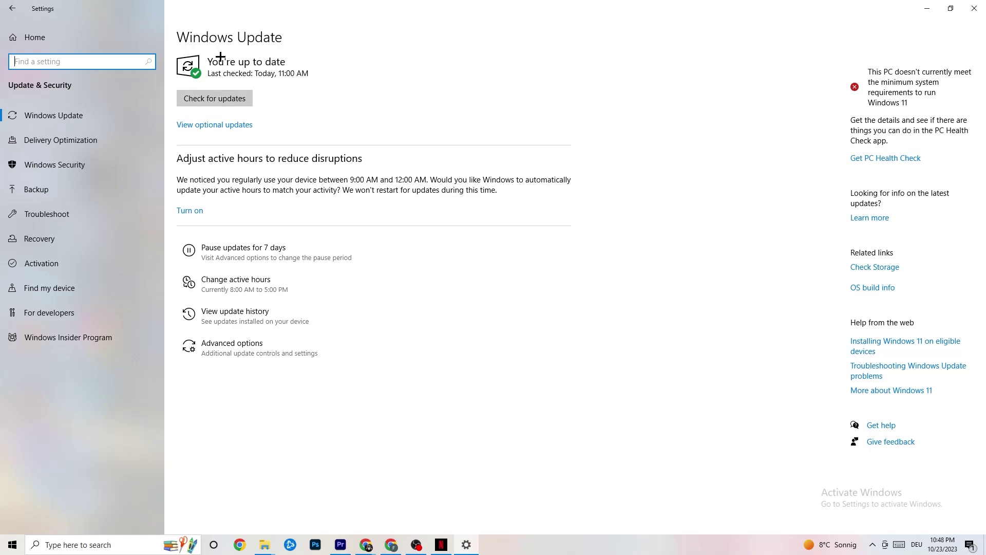
pyautogui.click(308, 70)
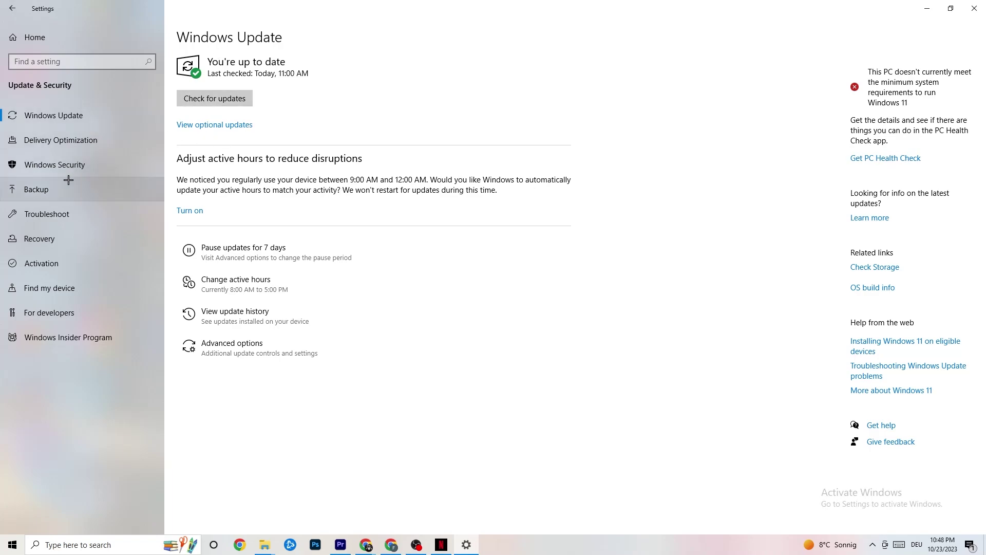
pyautogui.click(74, 216)
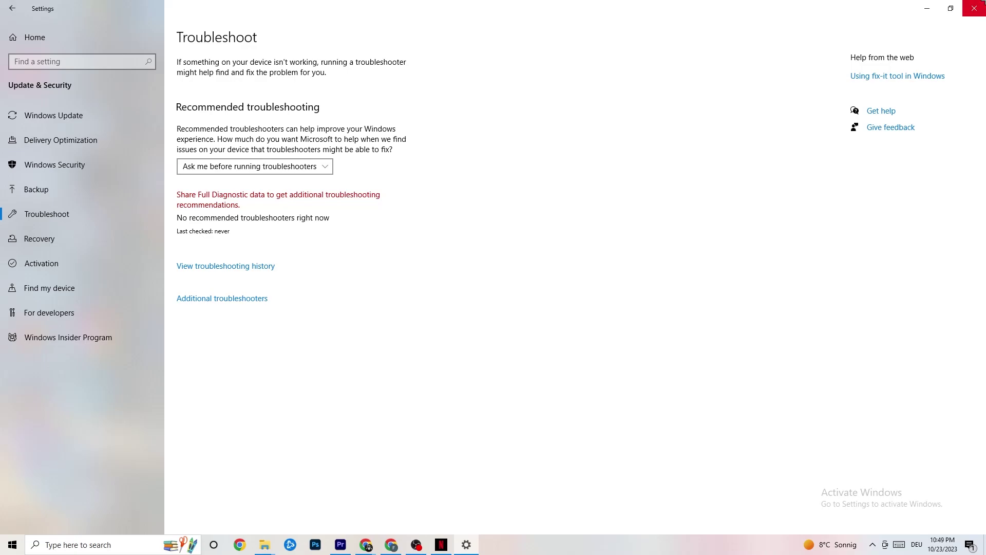
pyautogui.click(927, 8)
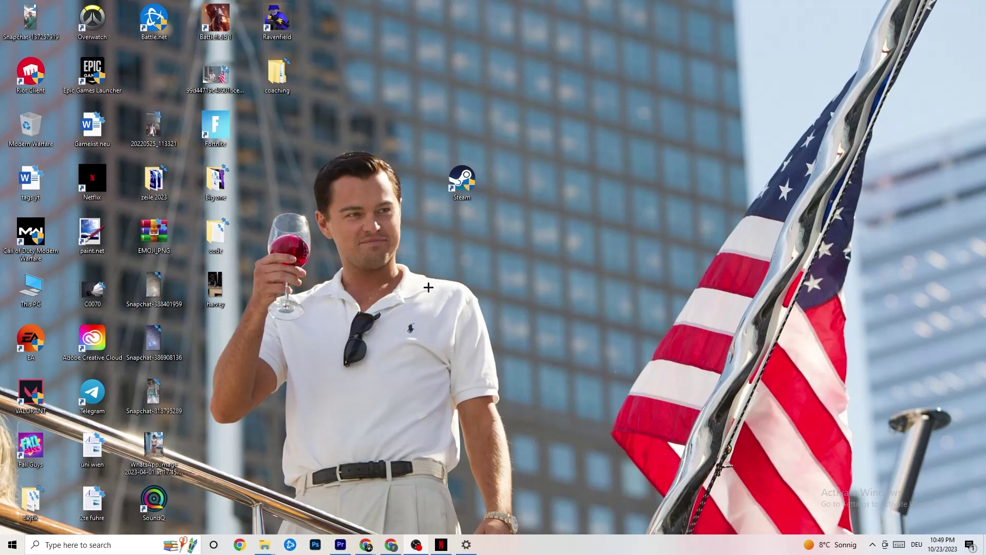
pyautogui.moveTo(459, 180); pyautogui.dragTo(478, 233)
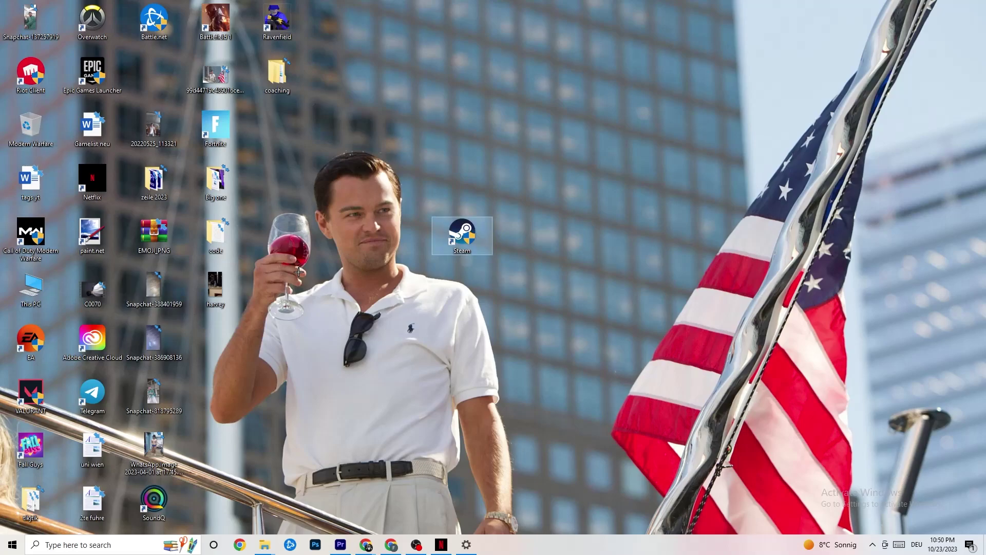
pyautogui.rightClick(467, 232)
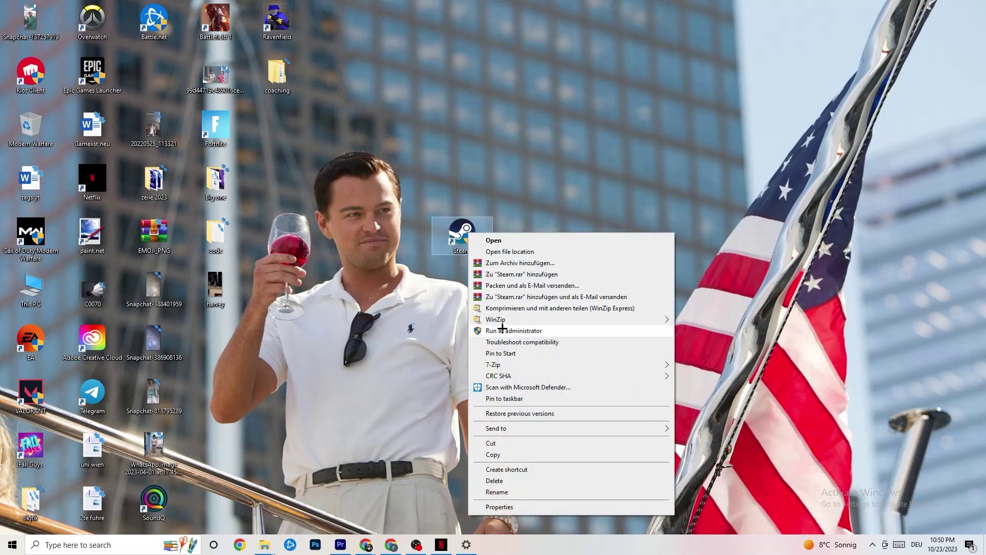
pyautogui.click(375, 311)
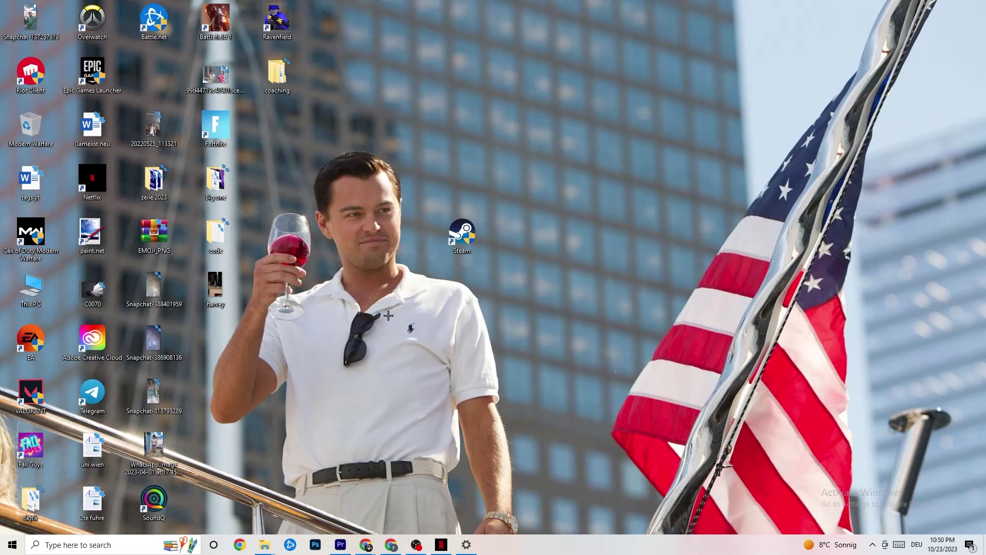
pyautogui.moveTo(453, 230); pyautogui.dragTo(453, 177)
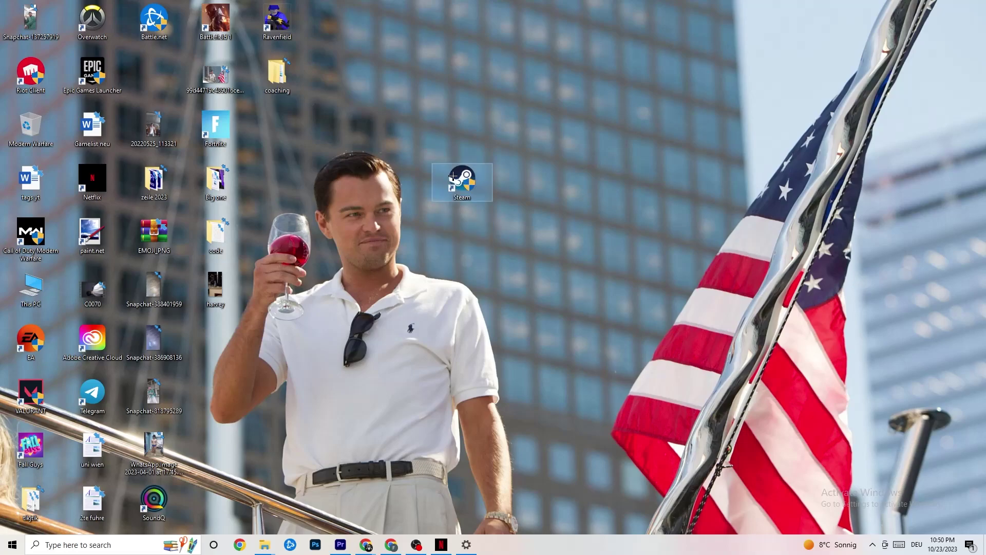
# Review the Steam shortcut's compatibility properties, including the available Windows compatibility modes and the administrator option, and accept them
pyautogui.rightClick(453, 177)
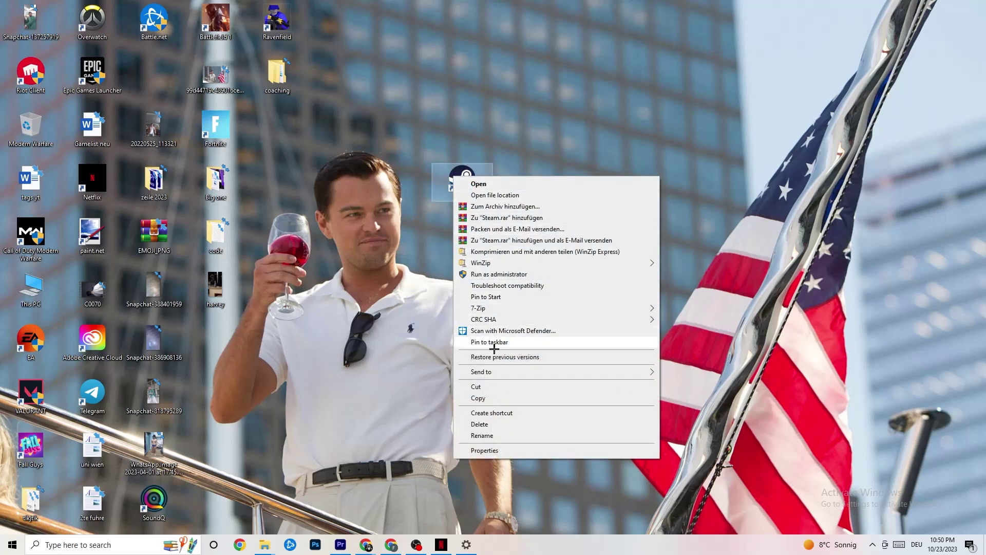
pyautogui.click(490, 451)
pyautogui.moveTo(560, 216); pyautogui.dragTo(489, 106)
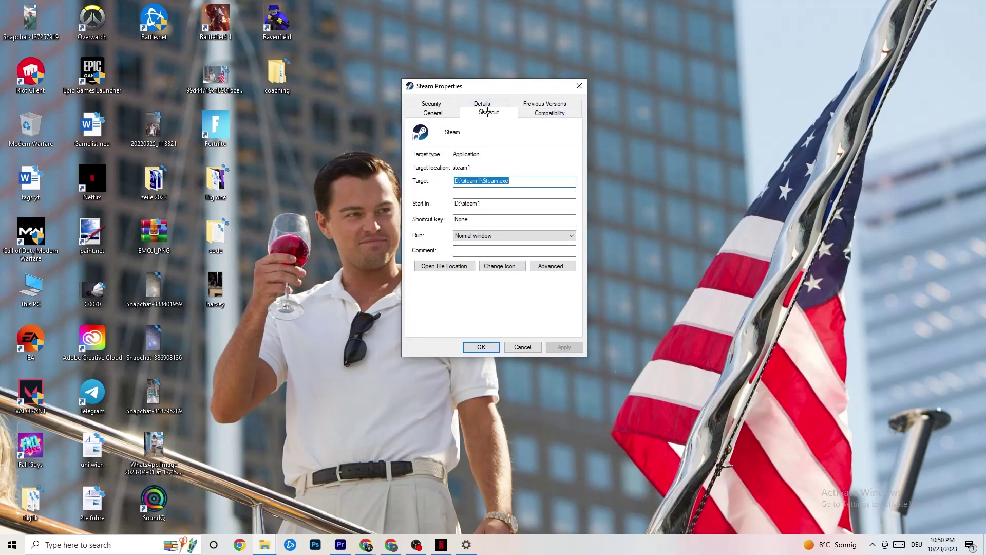
pyautogui.click(546, 112)
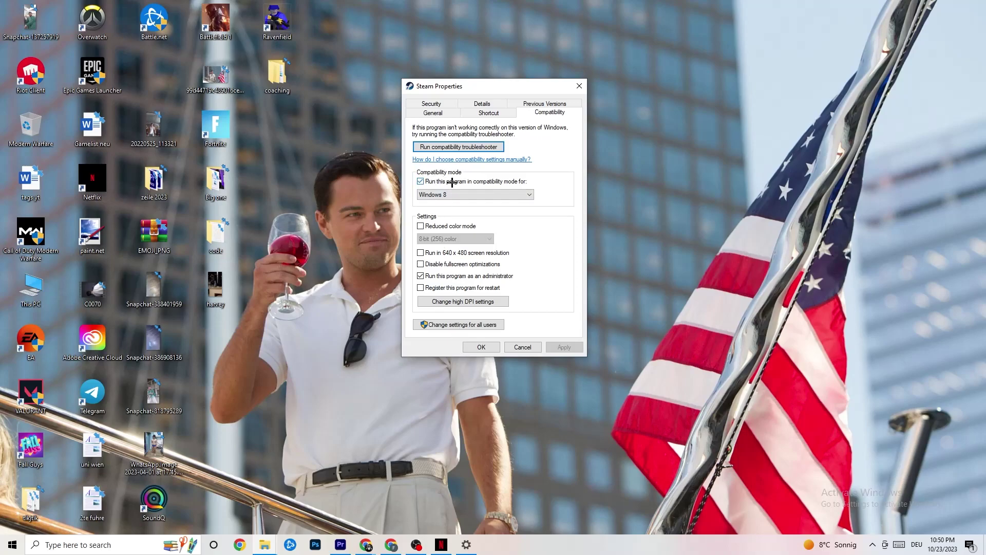
pyautogui.click(499, 193)
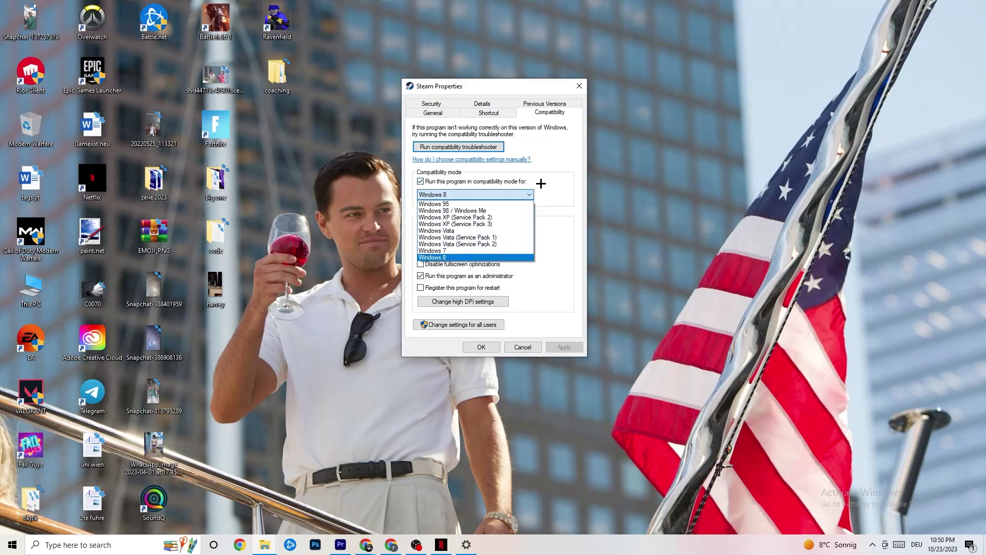
pyautogui.click(559, 191)
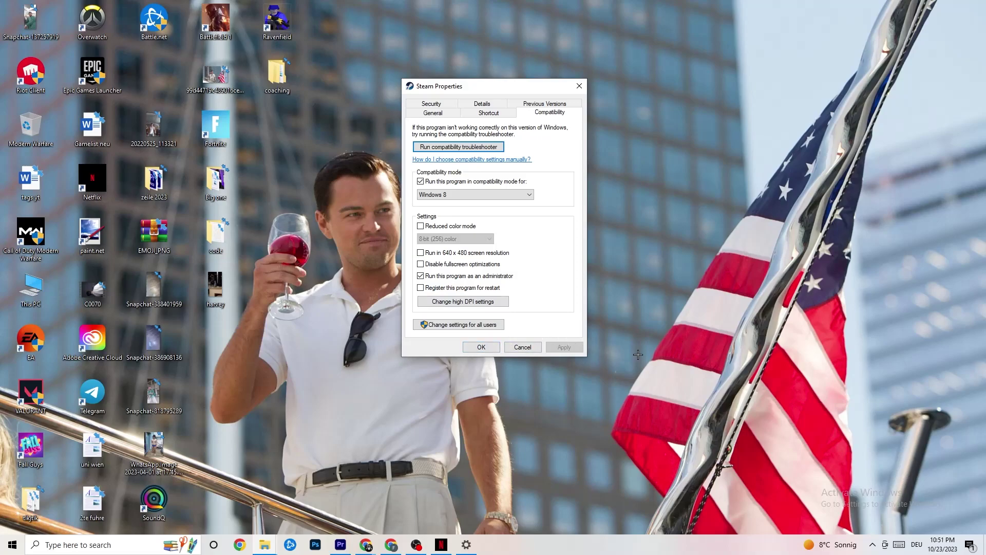
pyautogui.click(481, 348)
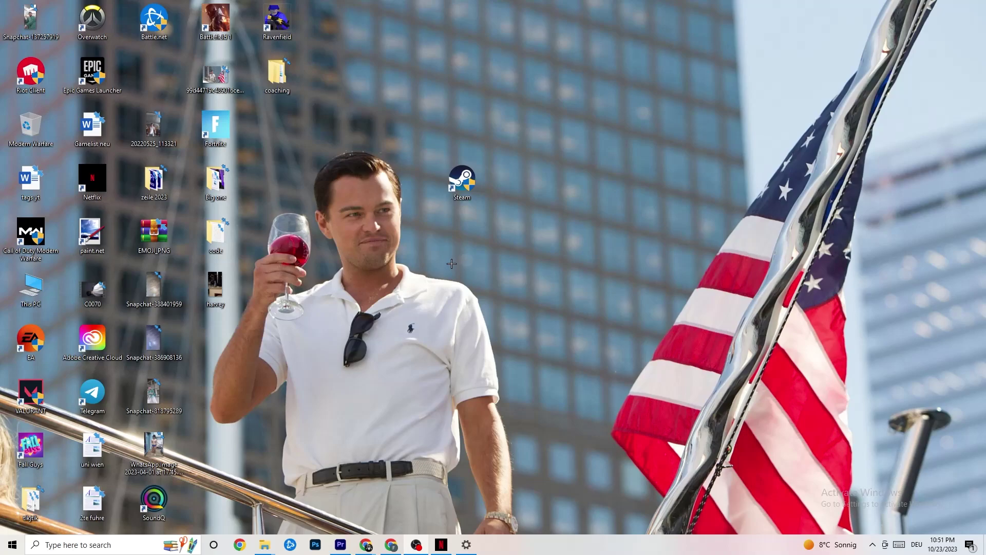
pyautogui.click(460, 186)
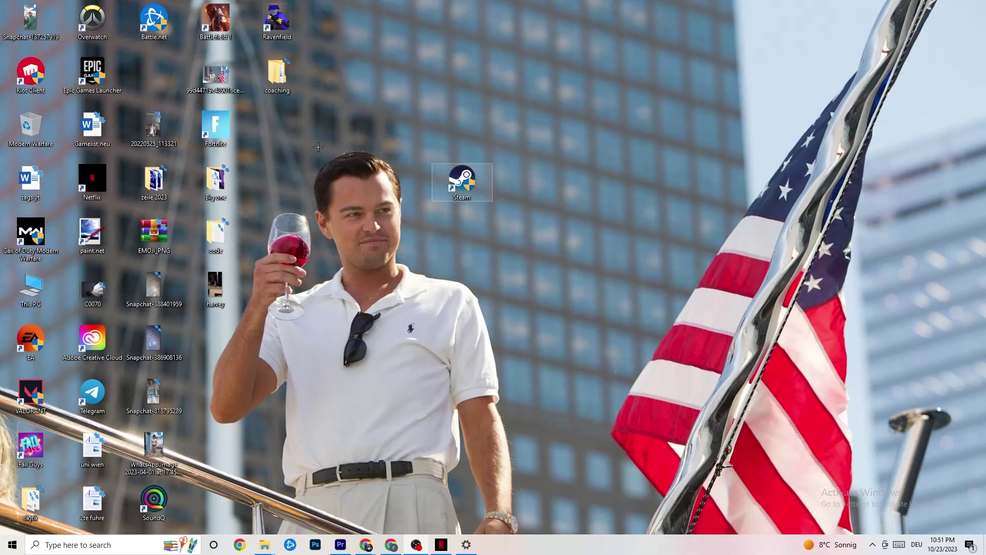
pyautogui.rightClick(444, 185)
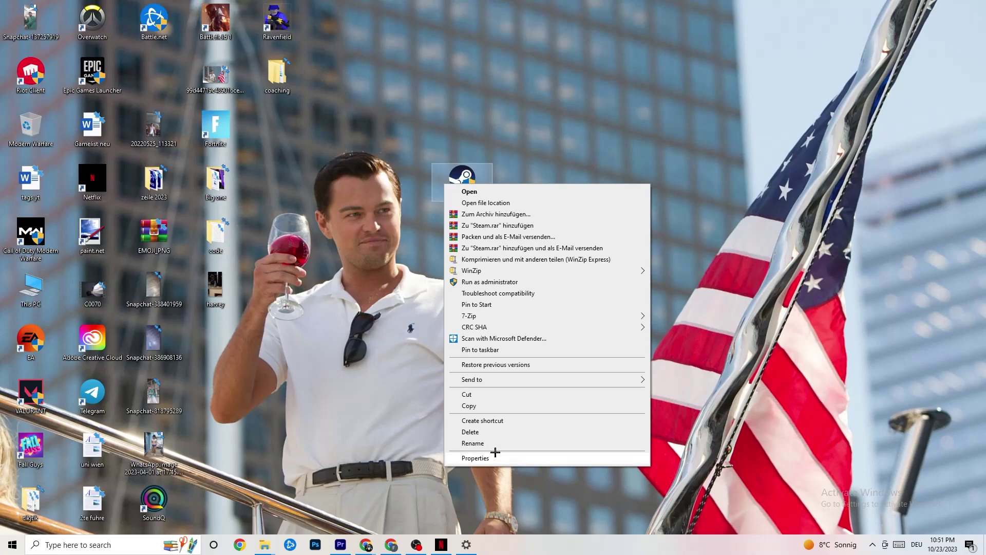
pyautogui.click(361, 226)
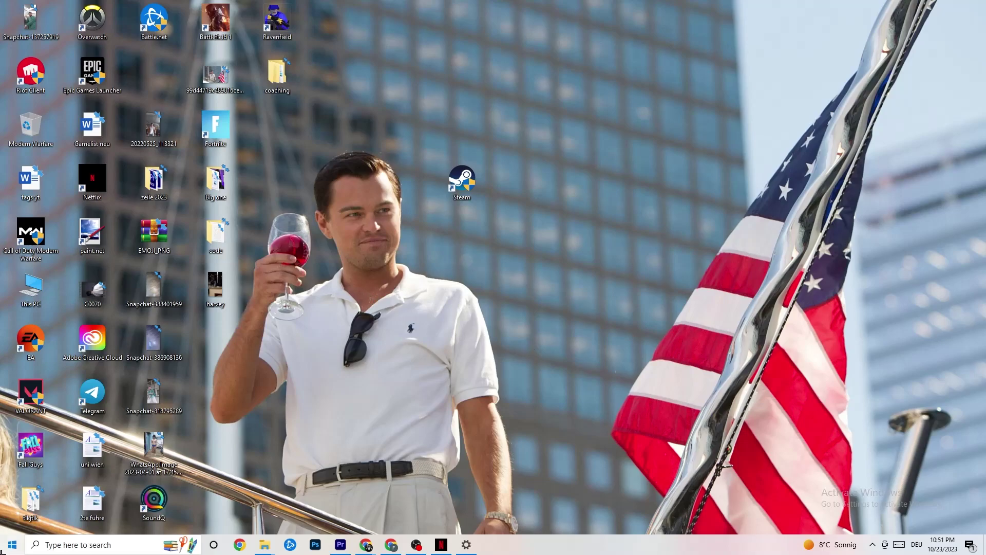
# Examine the system's Display settings, including the scaling choices for text and apps and the display resolution
pyautogui.click(12, 545)
pyautogui.click(467, 545)
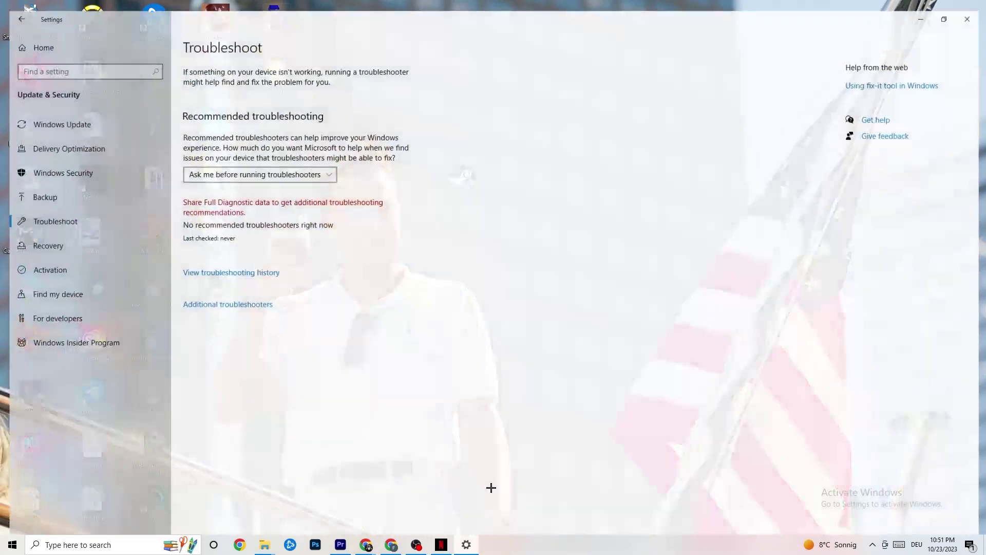
pyautogui.click(3, 32)
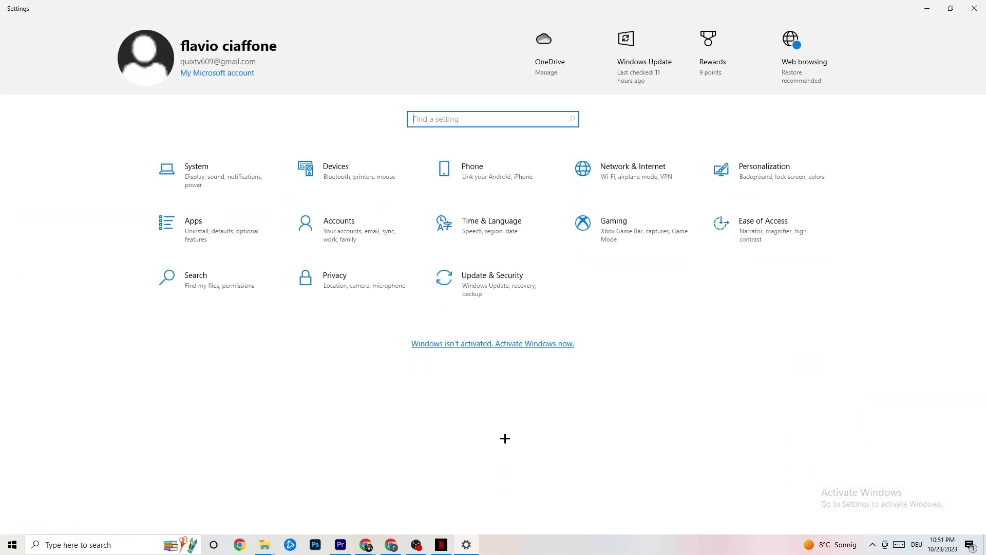
pyautogui.click(234, 188)
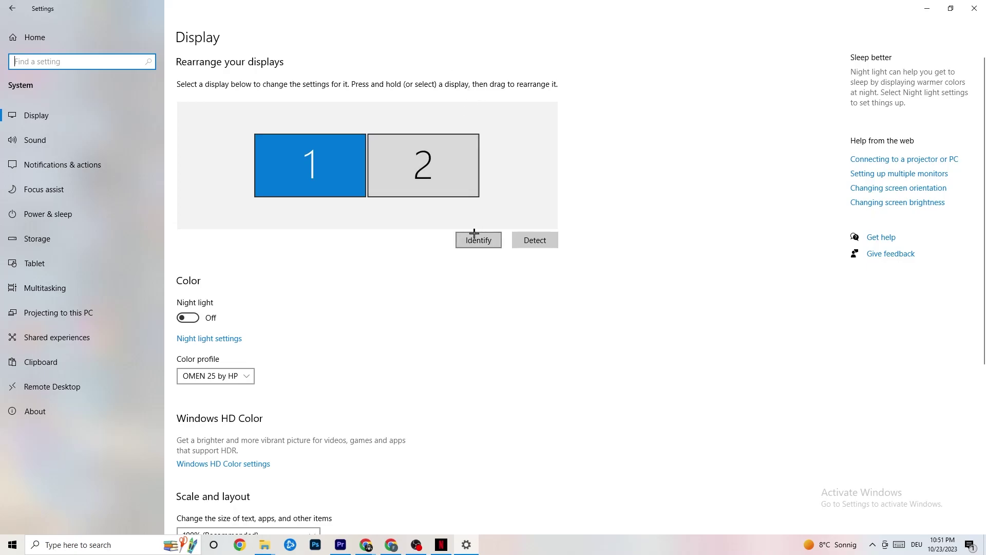
pyautogui.scroll(-5, 284, 172)
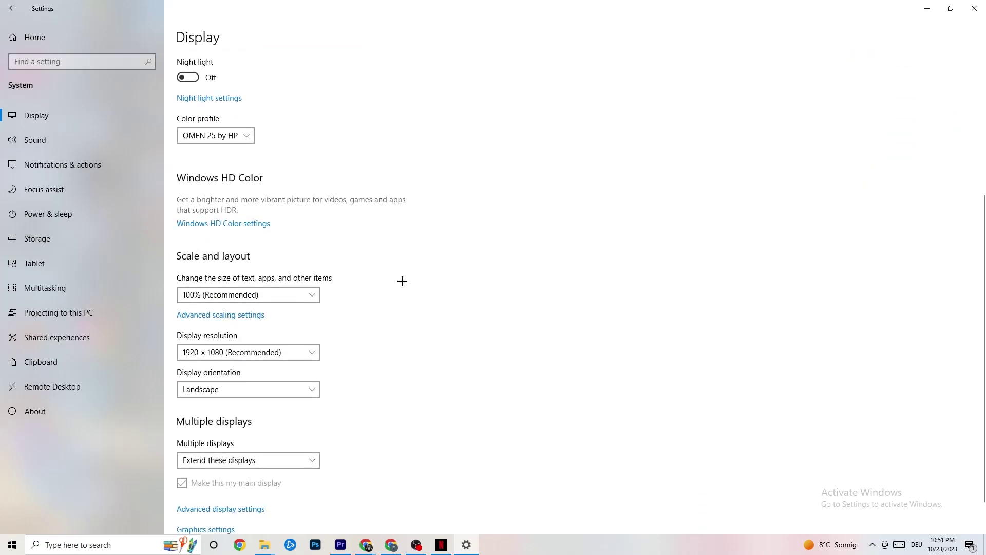
pyautogui.click(302, 289)
pyautogui.click(447, 251)
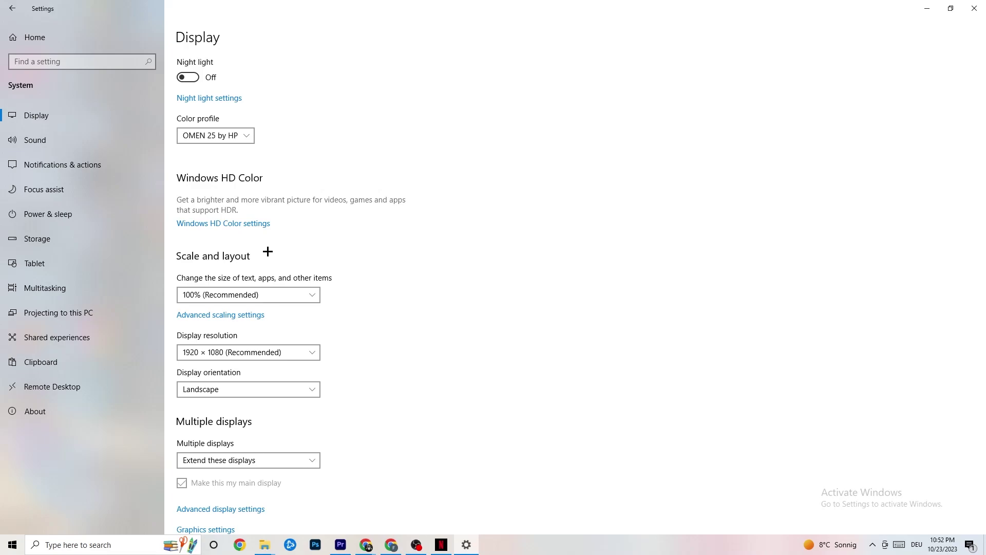
# Examine the available power plans through the additional power settings of Power & sleep, and close Power Options
pyautogui.click(66, 212)
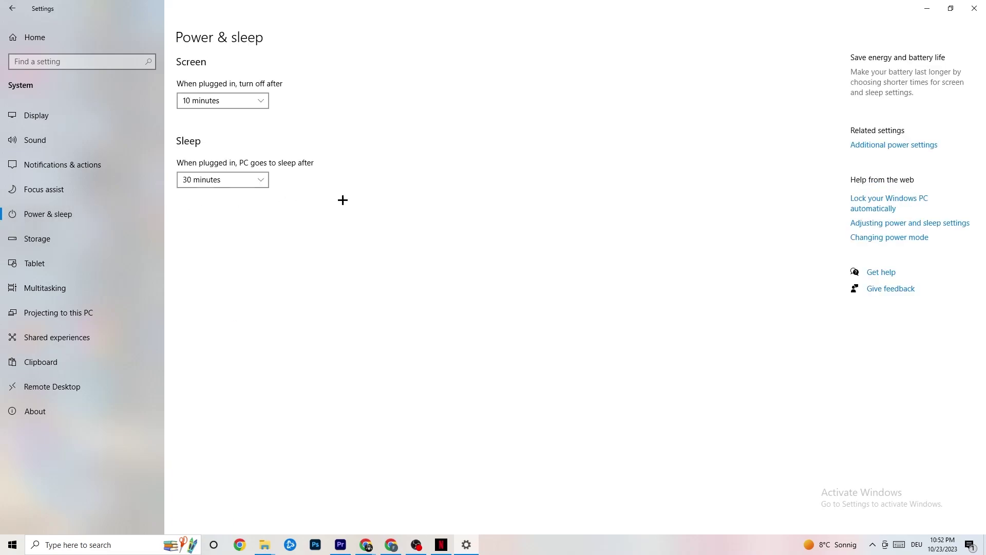
pyautogui.click(903, 146)
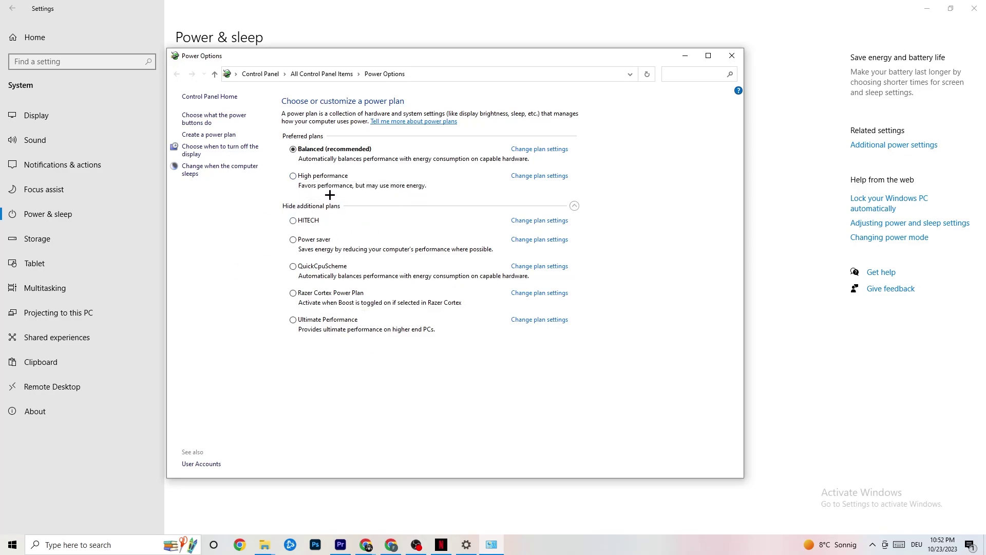
pyautogui.click(731, 58)
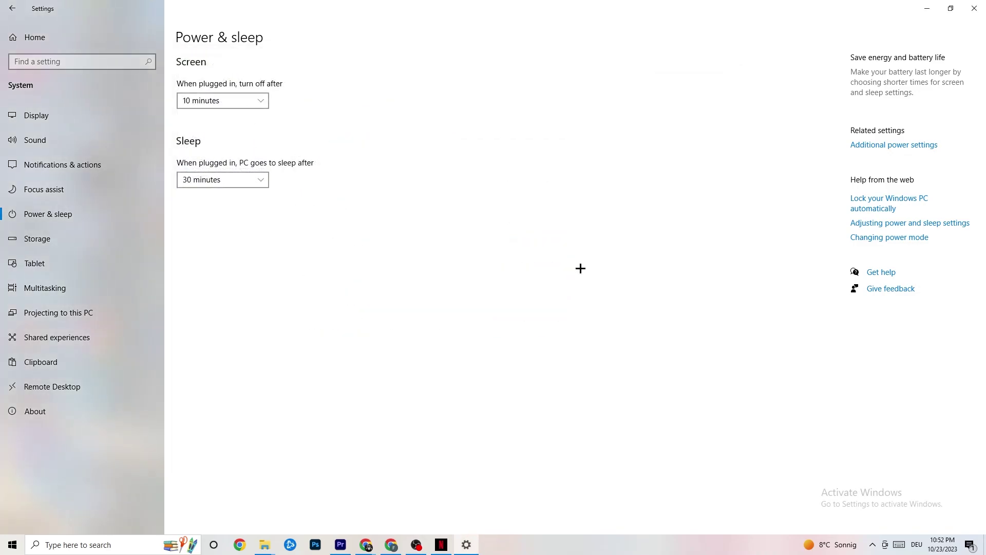
# Review the Storage Sense configuration, including the choices for how often it runs, and return to the Storage overview
pyautogui.click(59, 241)
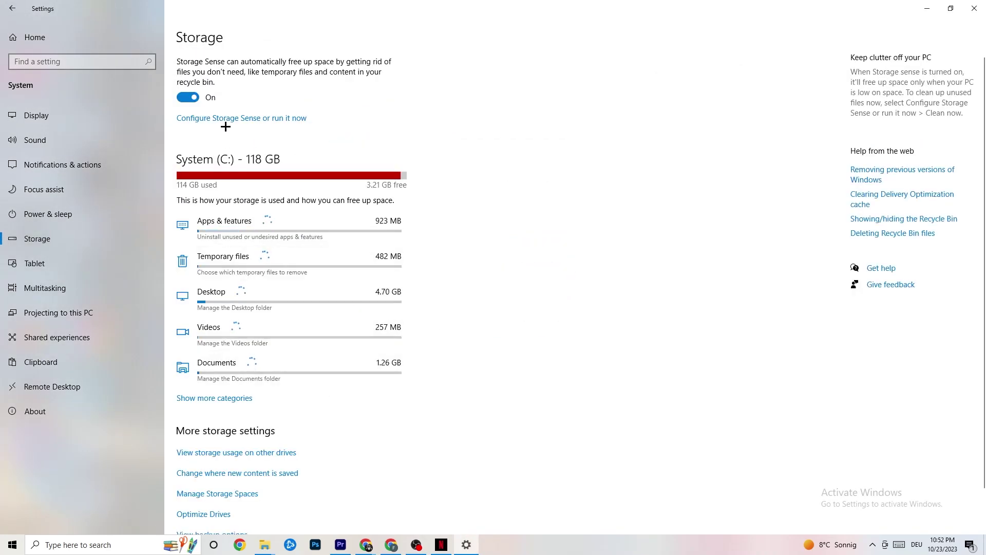
pyautogui.click(275, 115)
pyautogui.click(117, 149)
pyautogui.click(398, 192)
pyautogui.click(62, 148)
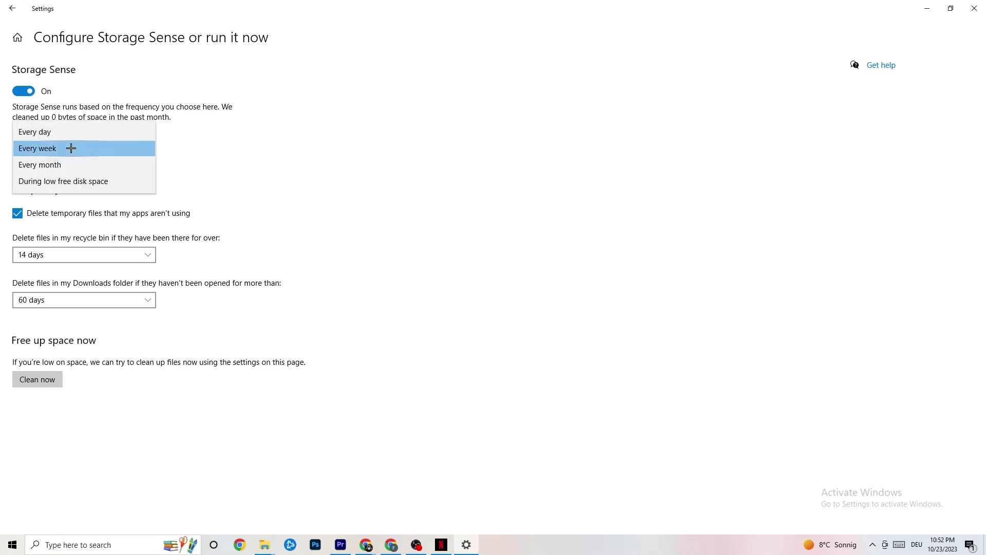
pyautogui.click(224, 104)
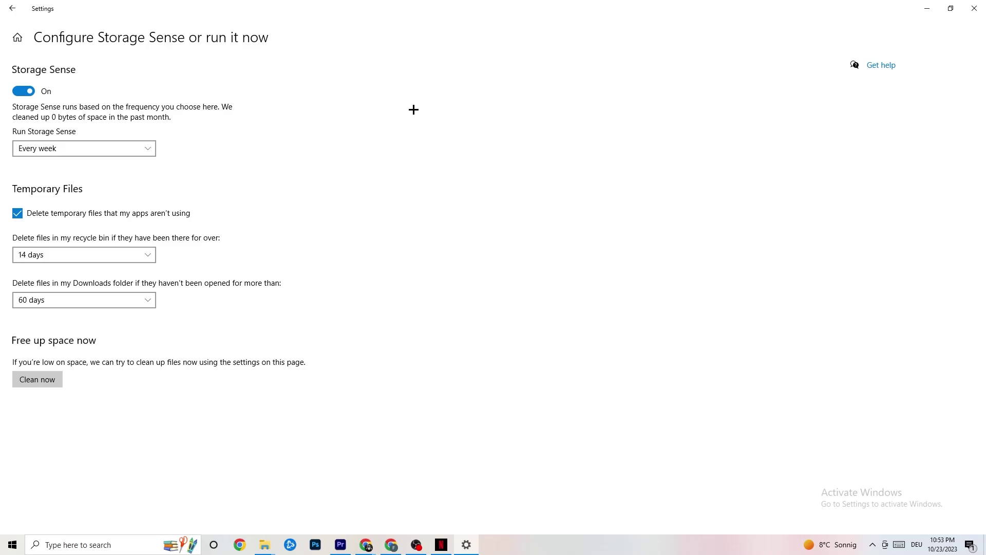
pyautogui.click(16, 9)
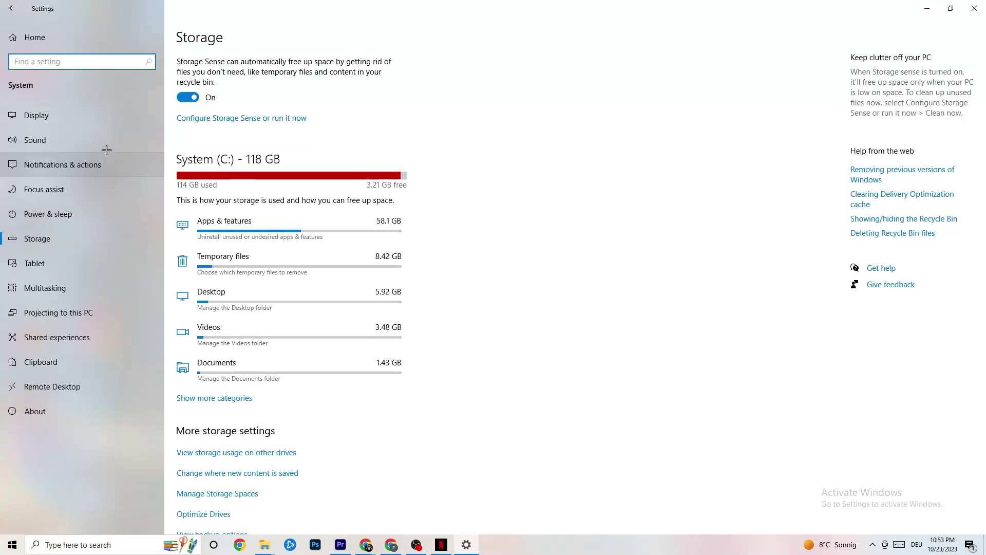
# Check the Gaming settings for Xbox Game Bar, background recording and recorded audio in Captures, and Game Mode
pyautogui.click(11, 8)
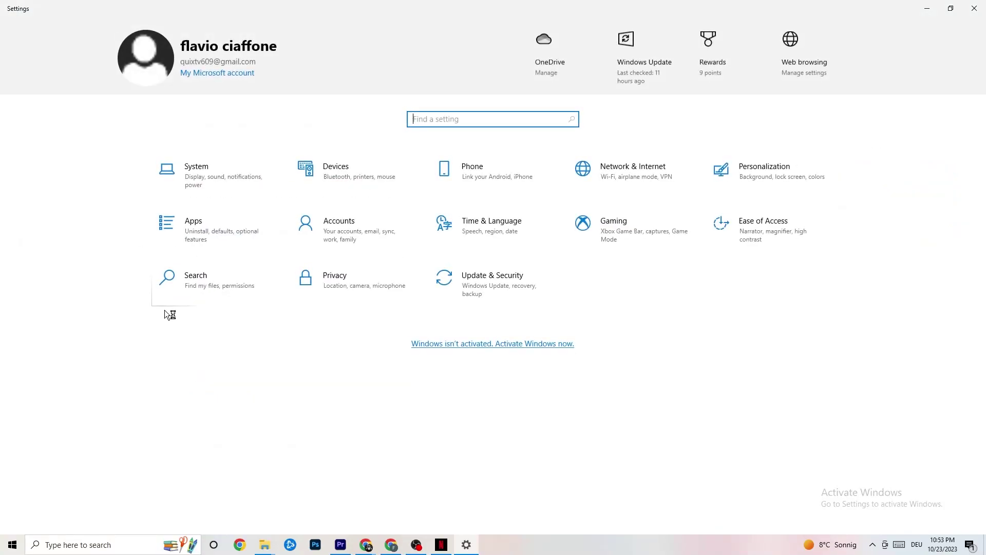
pyautogui.click(632, 237)
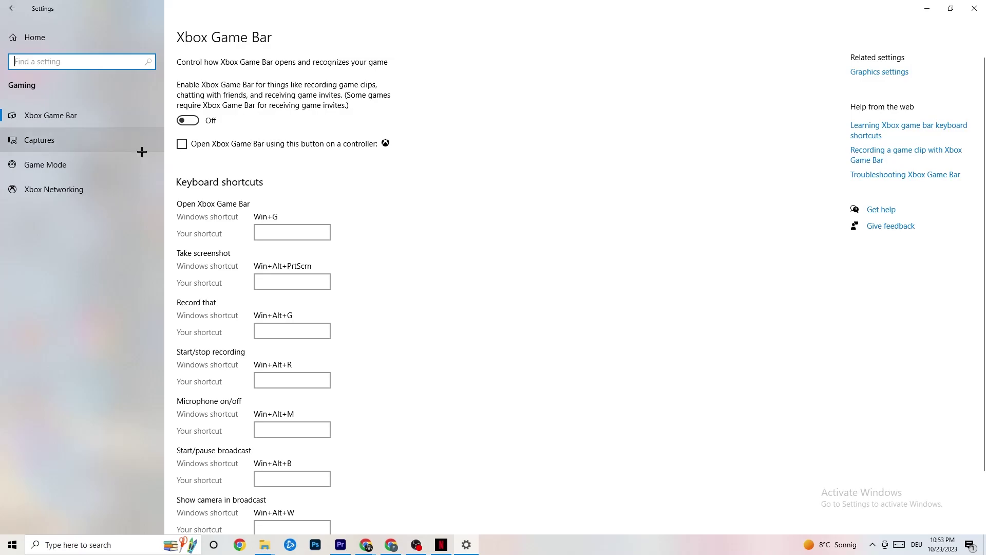
pyautogui.click(65, 140)
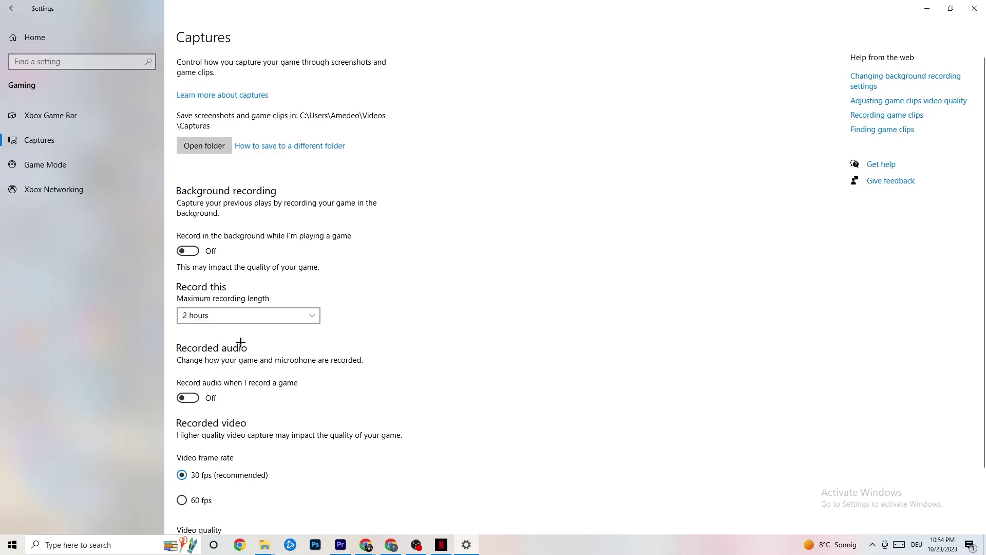
pyautogui.click(52, 164)
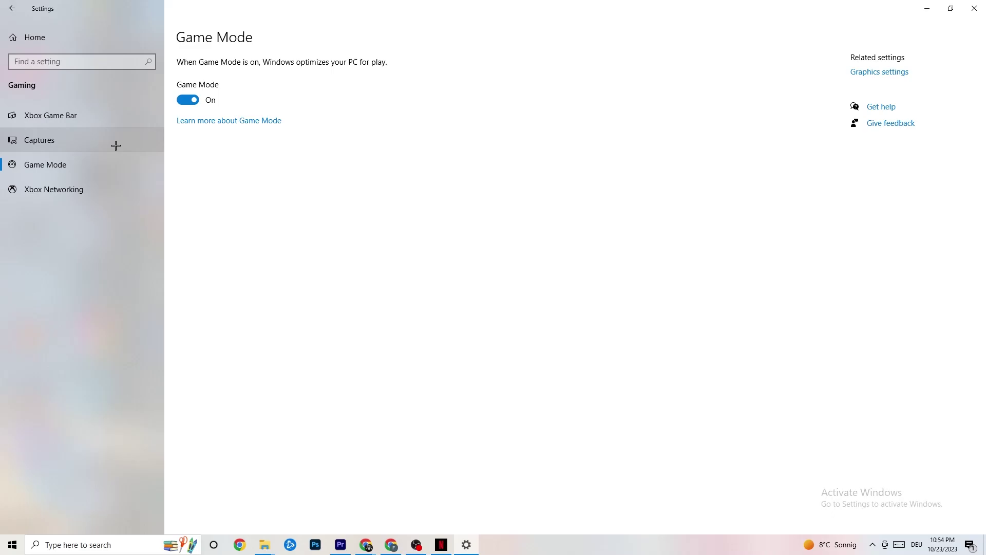
# Close Settings and open Task Manager in a maximized window
pyautogui.click(975, 9)
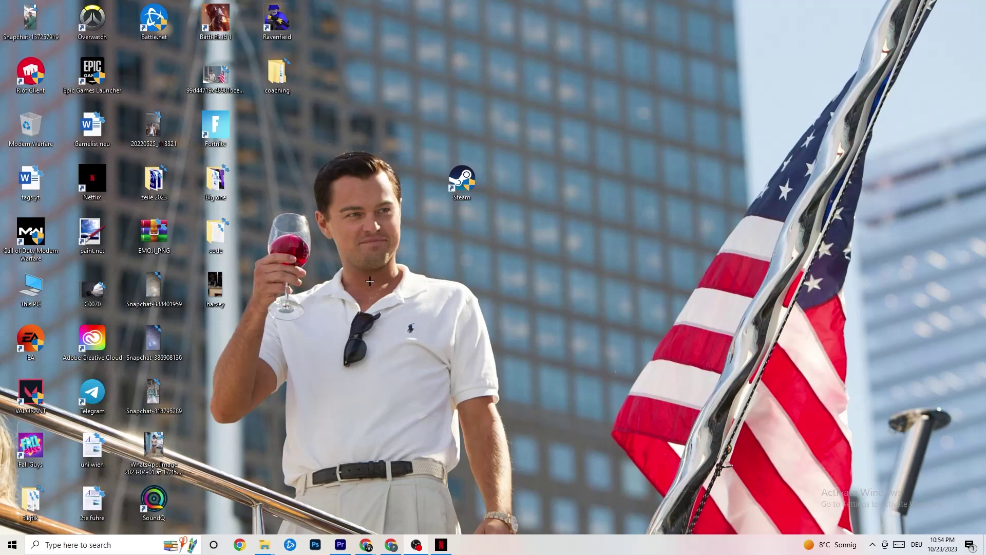
pyautogui.rightClick(504, 551)
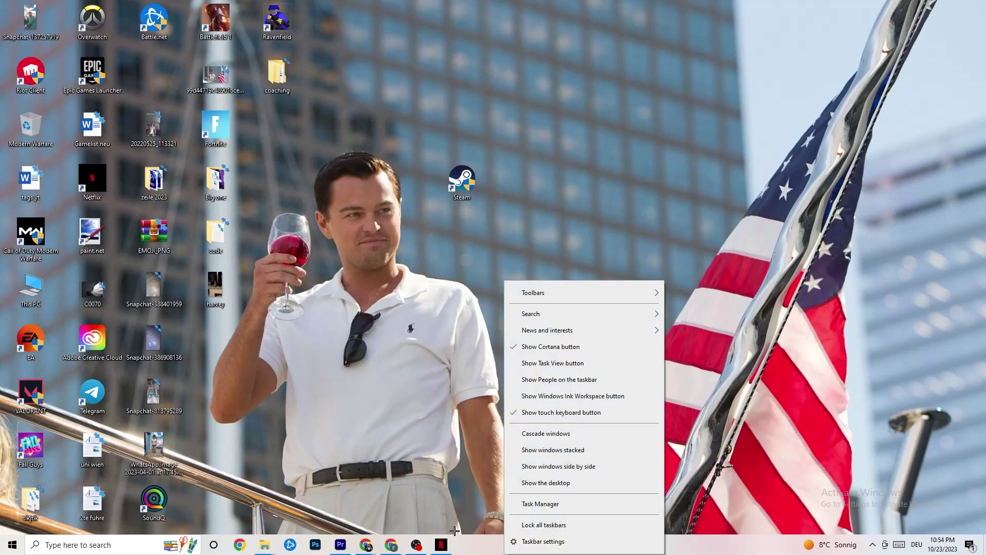
pyautogui.click(535, 504)
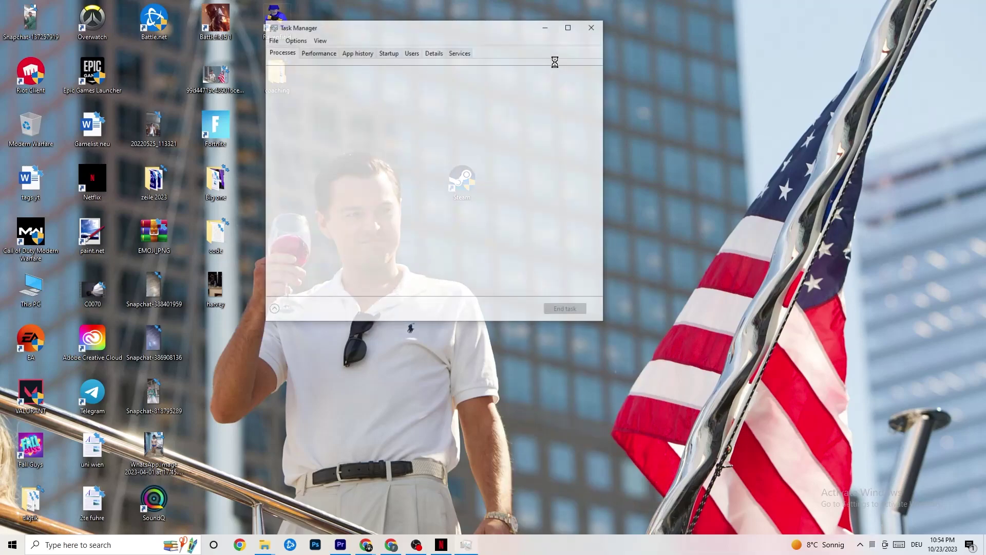
pyautogui.click(569, 27)
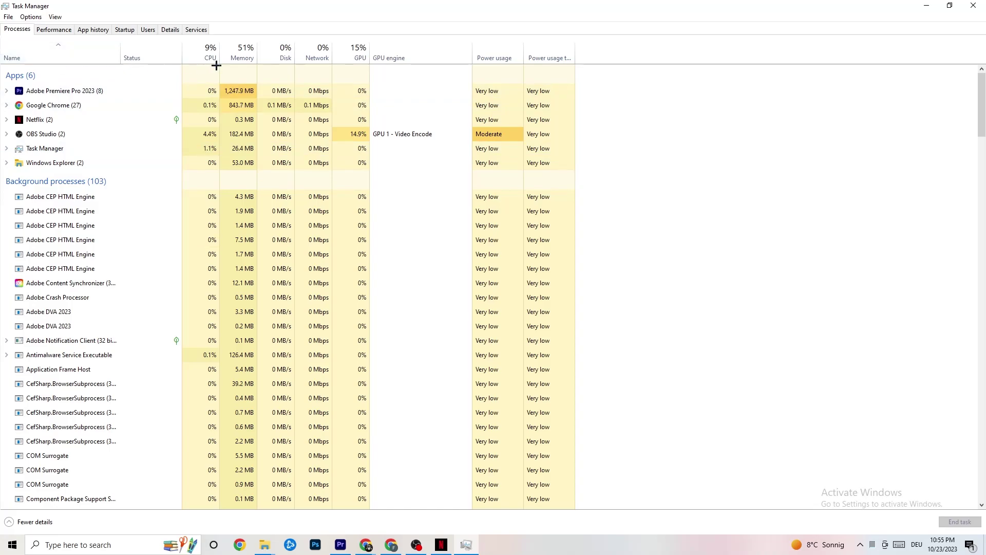
# Examine the running apps and background processes, including the actions available for the Netflix app
pyautogui.scroll(-6, 200, 360)
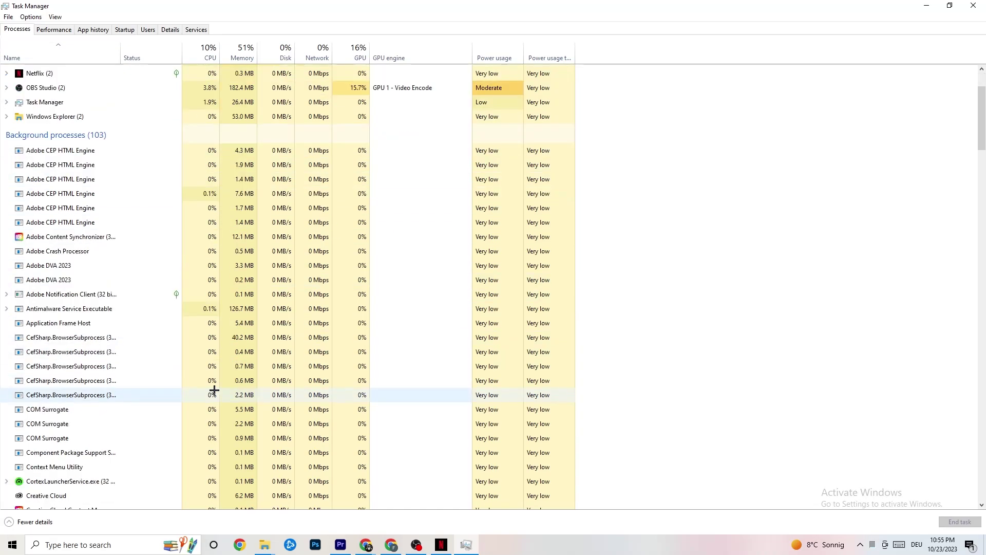
pyautogui.scroll(6, 192, 334)
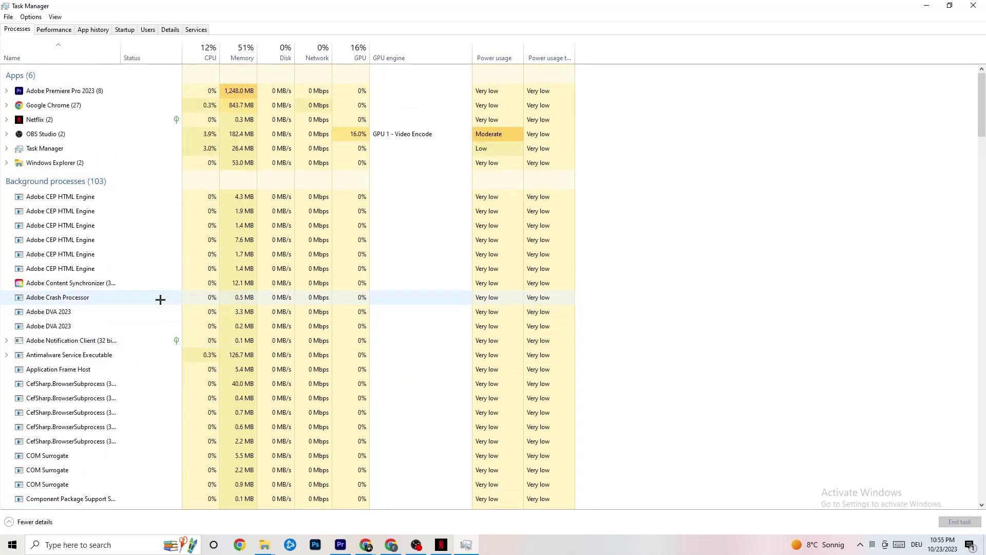
pyautogui.rightClick(62, 119)
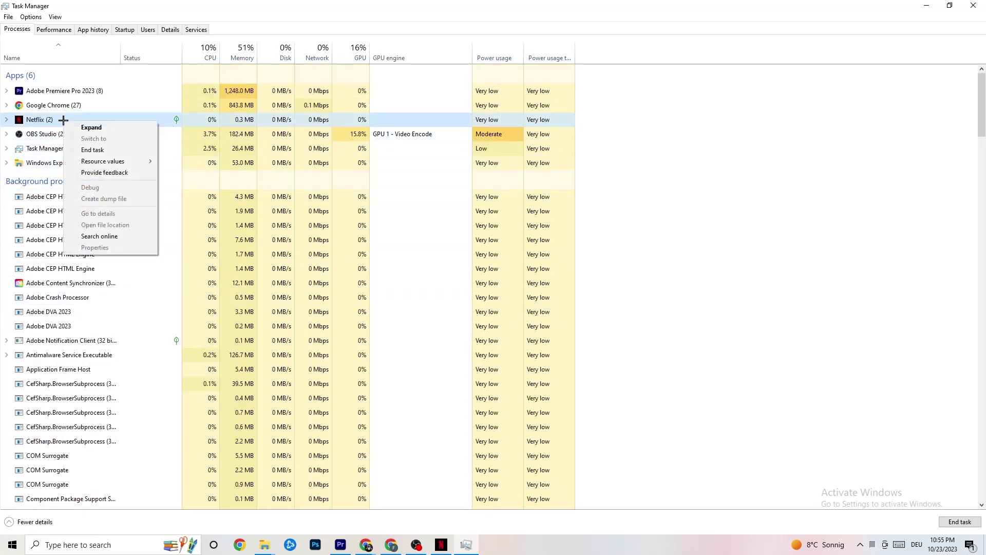
pyautogui.click(719, 174)
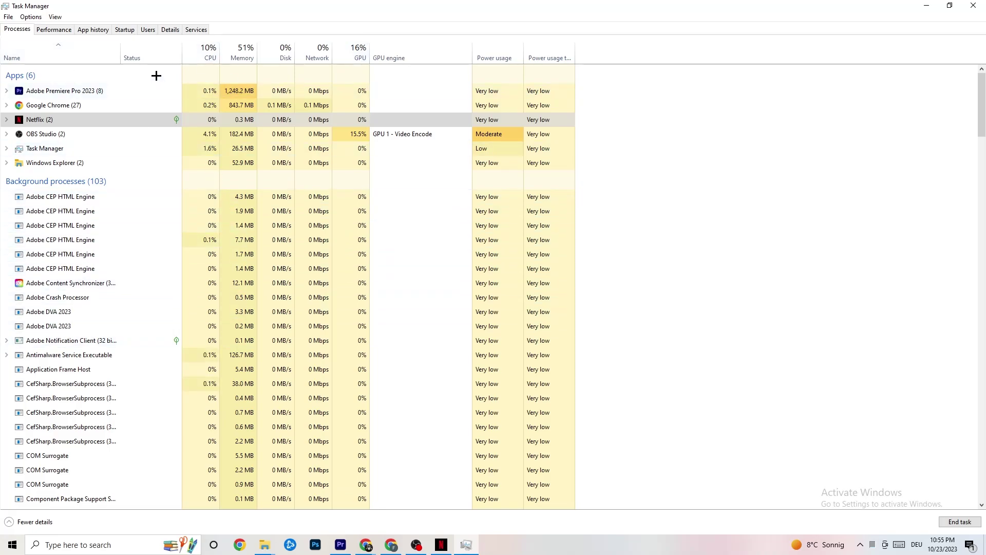
# Check the detailed process list for the actions available on the Adobe Premiere Pro process, including Set priority
pyautogui.click(163, 29)
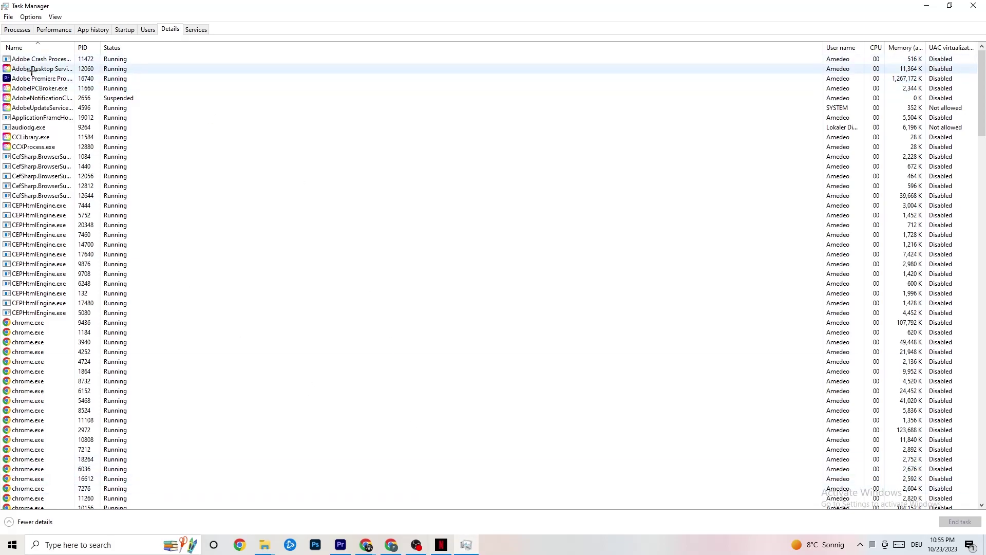
pyautogui.rightClick(96, 80)
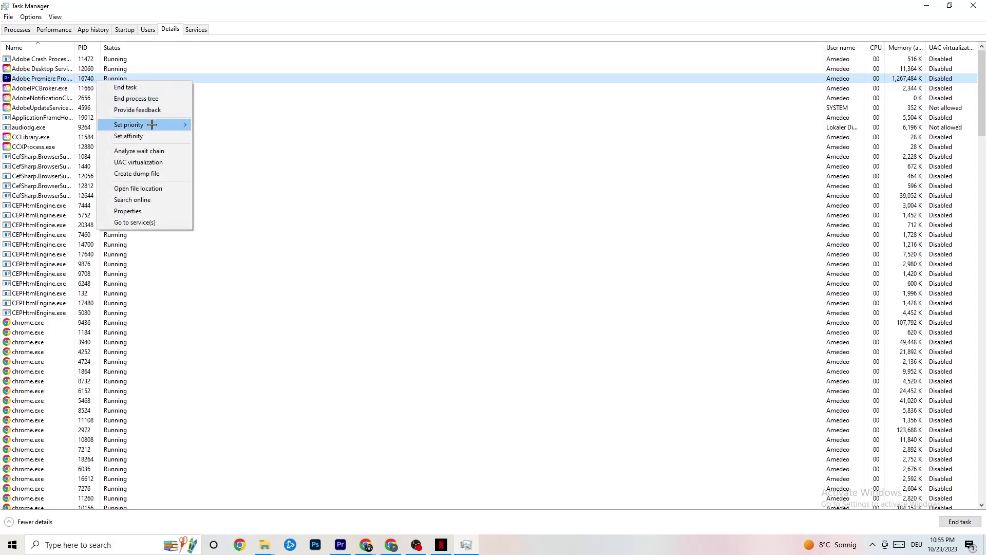
pyautogui.moveTo(153, 124)
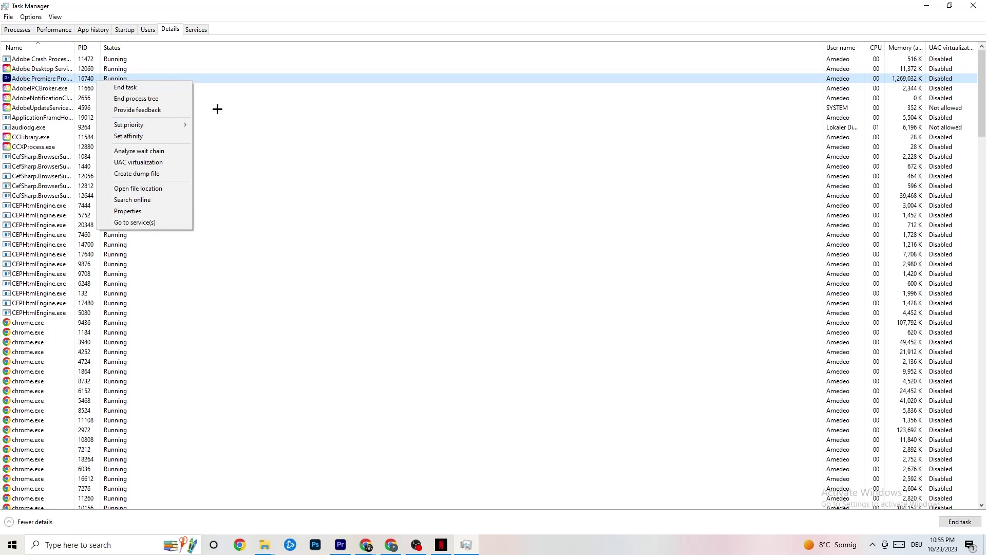
pyautogui.click(124, 31)
# Review the startup apps and the actions available for Google Drive and the Pivot Software support application, and close Task Manager
pyautogui.click(123, 29)
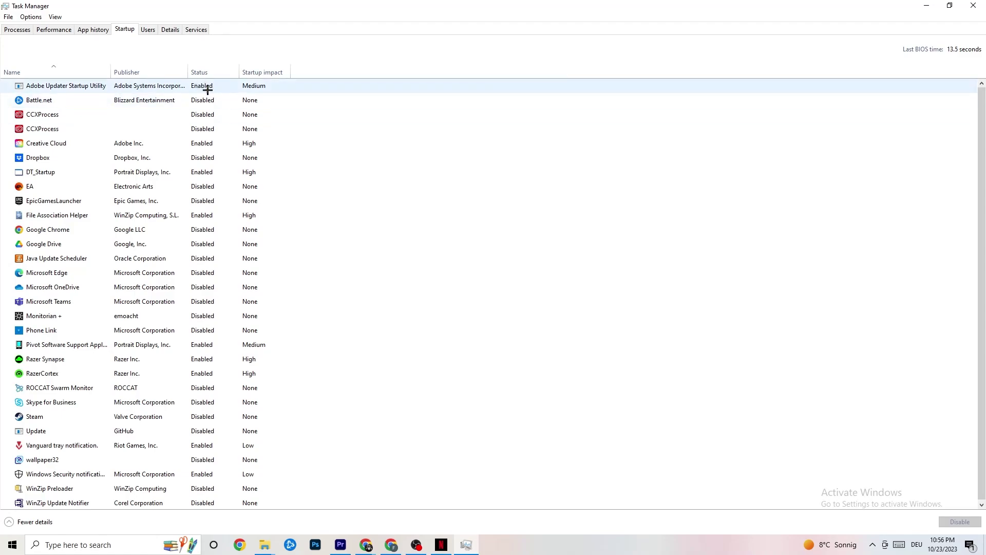
pyautogui.rightClick(142, 245)
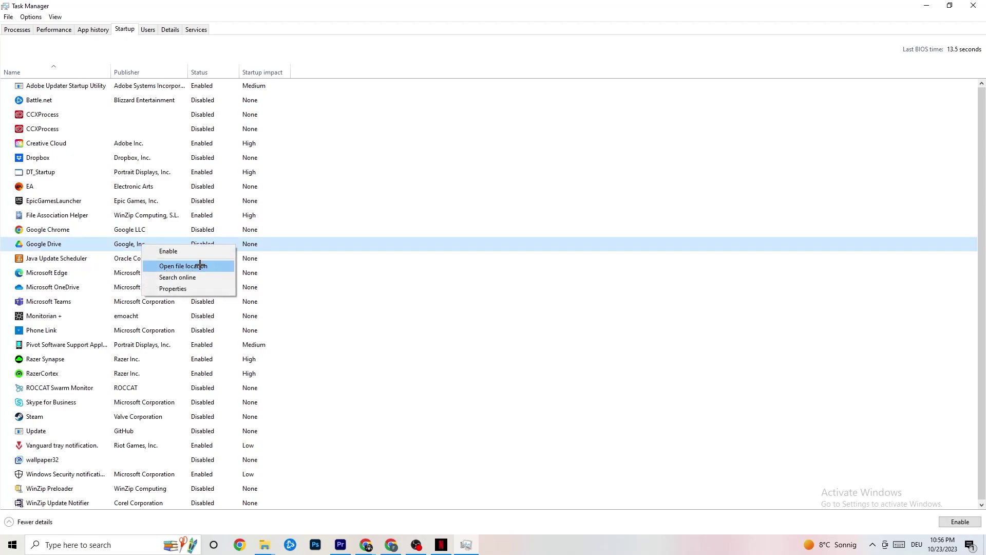
pyautogui.rightClick(196, 347)
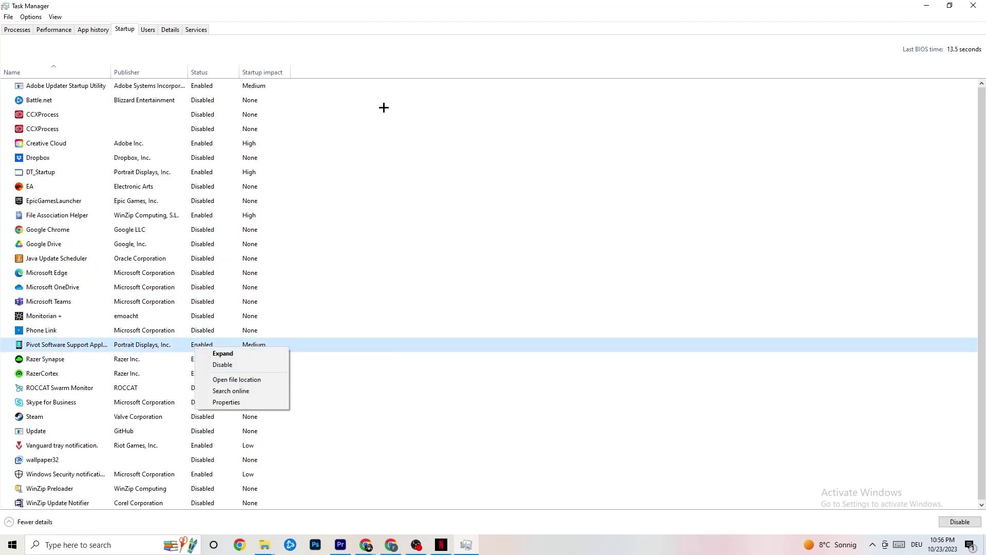
pyautogui.click(399, 15)
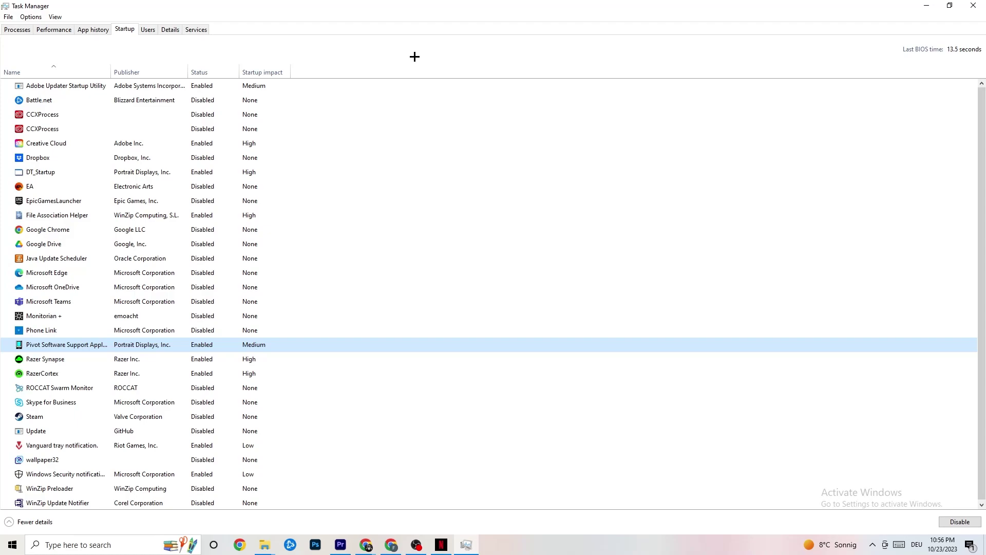
pyautogui.click(964, 4)
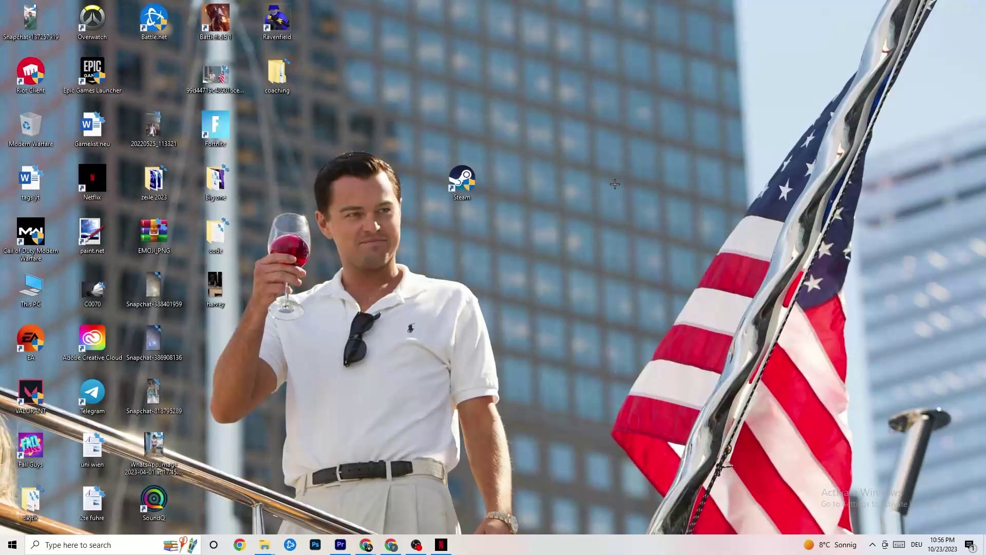